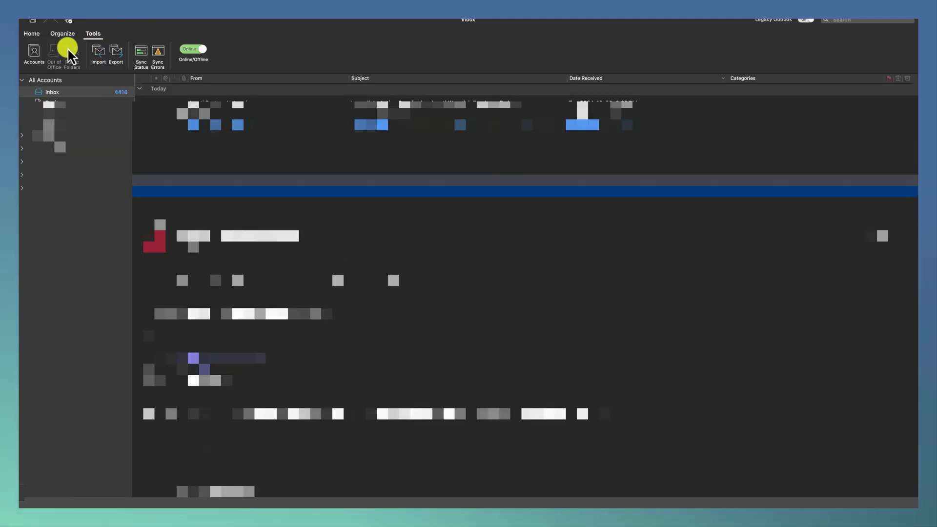
Start adding a new email account in Outlook, then bring up the Hostinger email setup guide
click(35, 58)
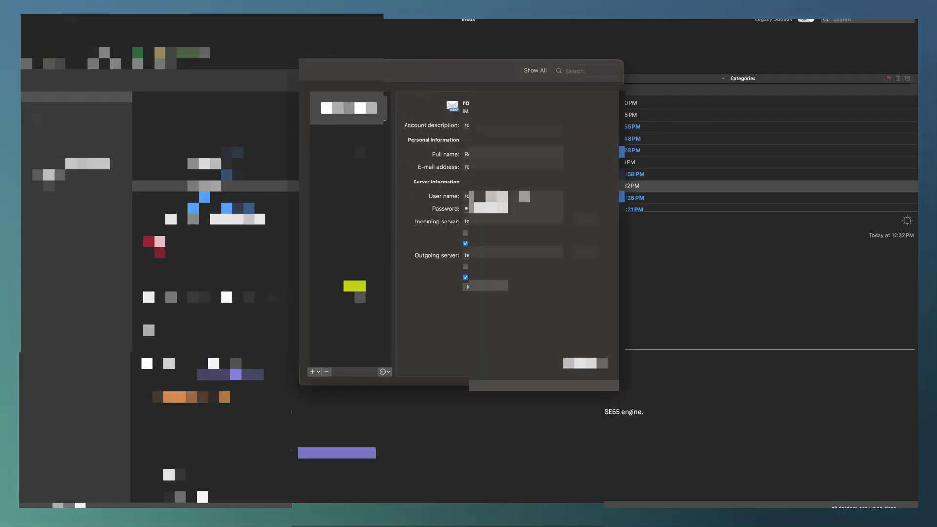
click(311, 371)
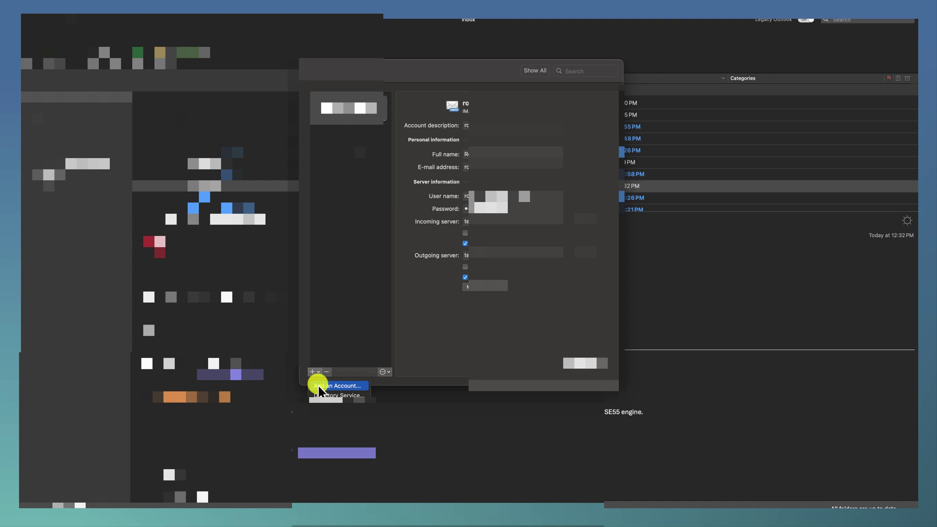
click(318, 384)
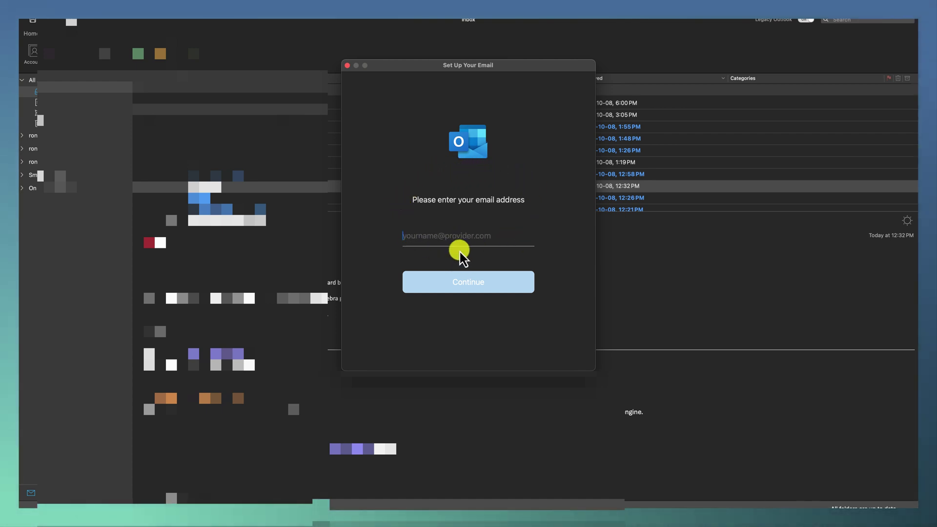
key(super+Tab)
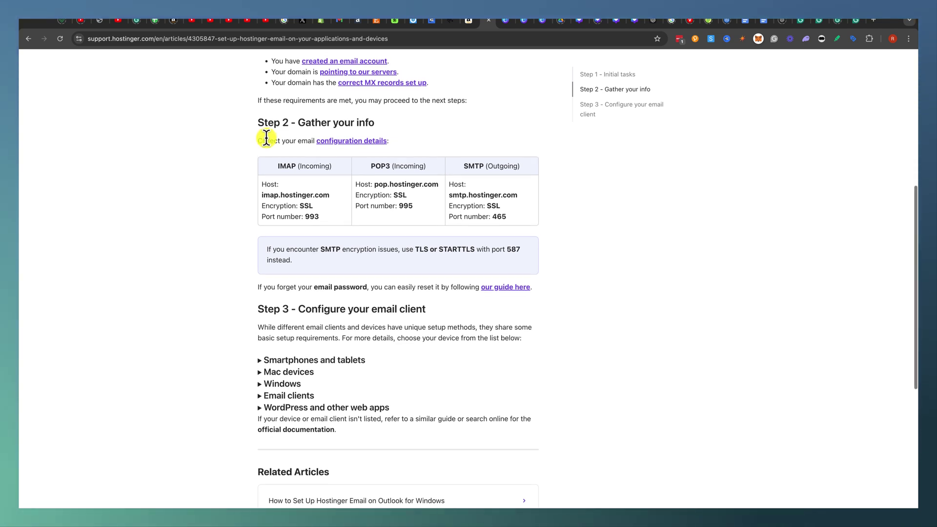
scroll(266, 138, up, 2)
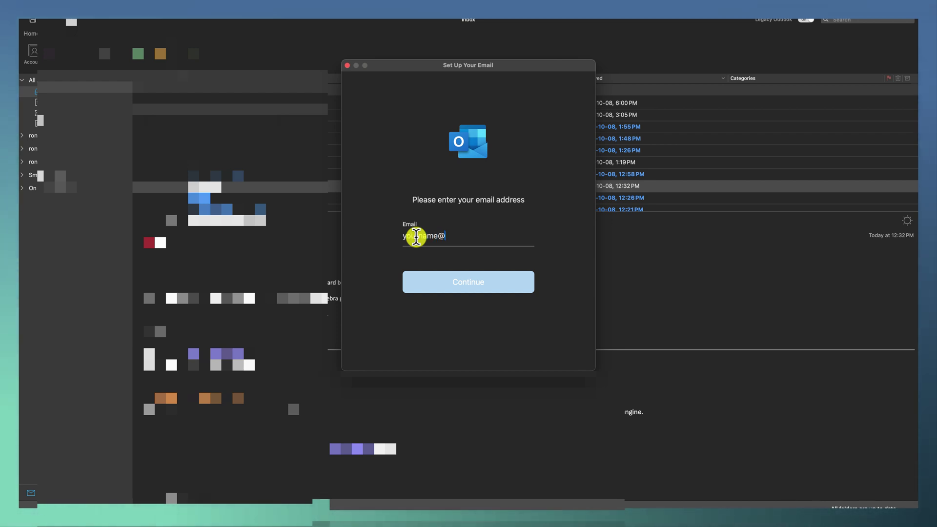
Submit the new email address and reject Google to see the other email providers
text(ourdomain.com)
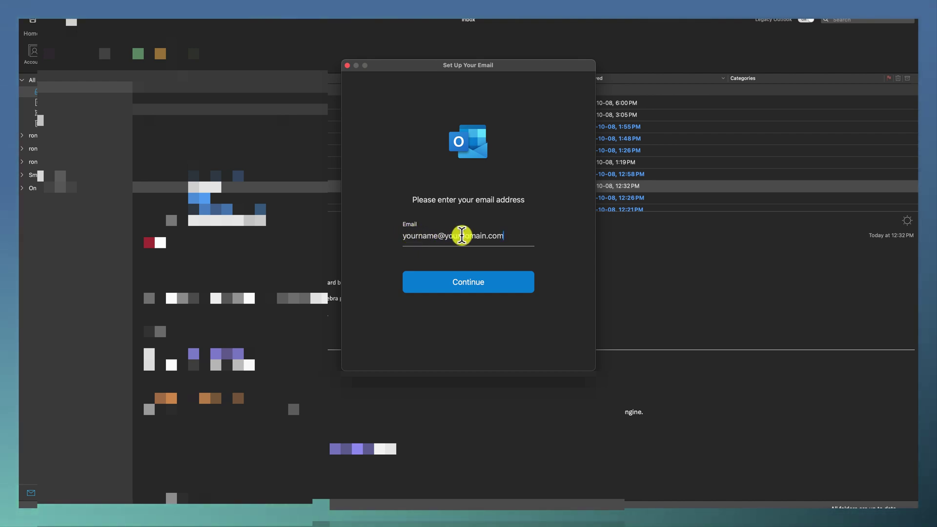
click(461, 285)
click(558, 91)
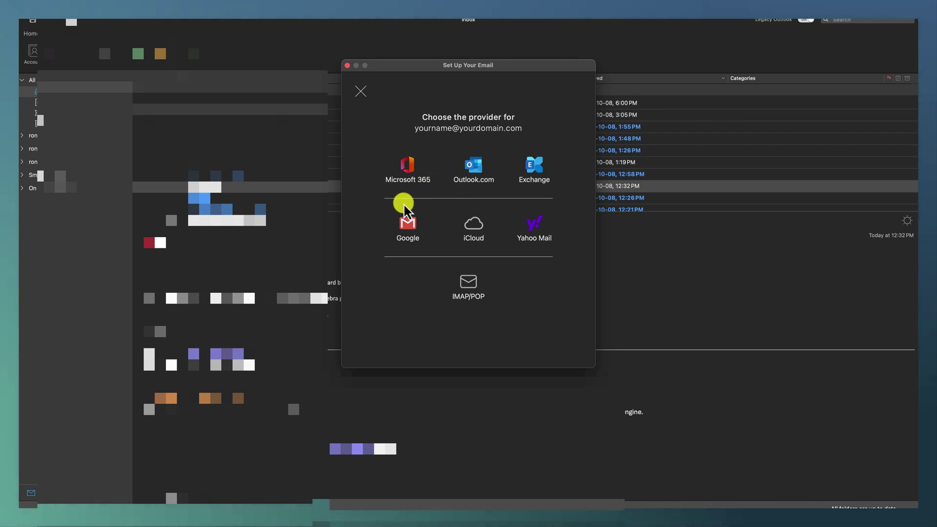
Choose IMAP/POP as the provider and return to the guide's IMAP server settings
click(469, 286)
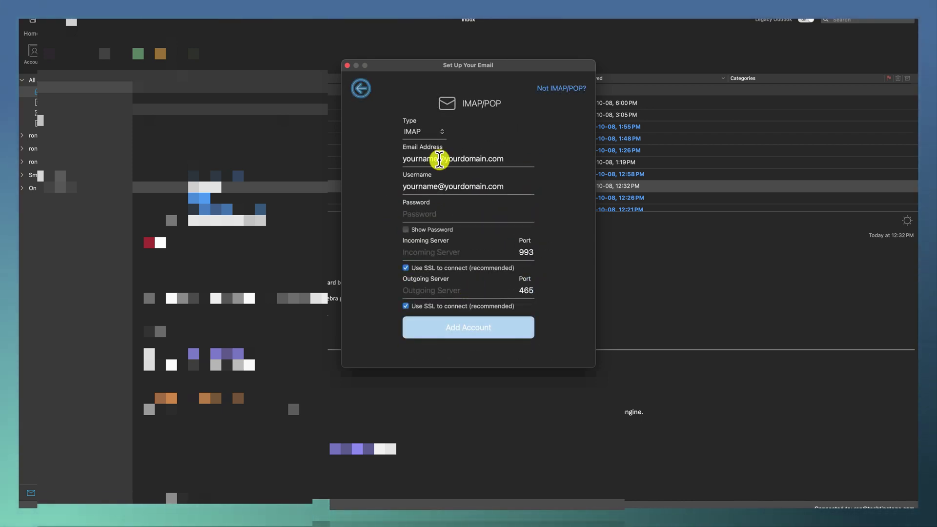
key(super+Tab)
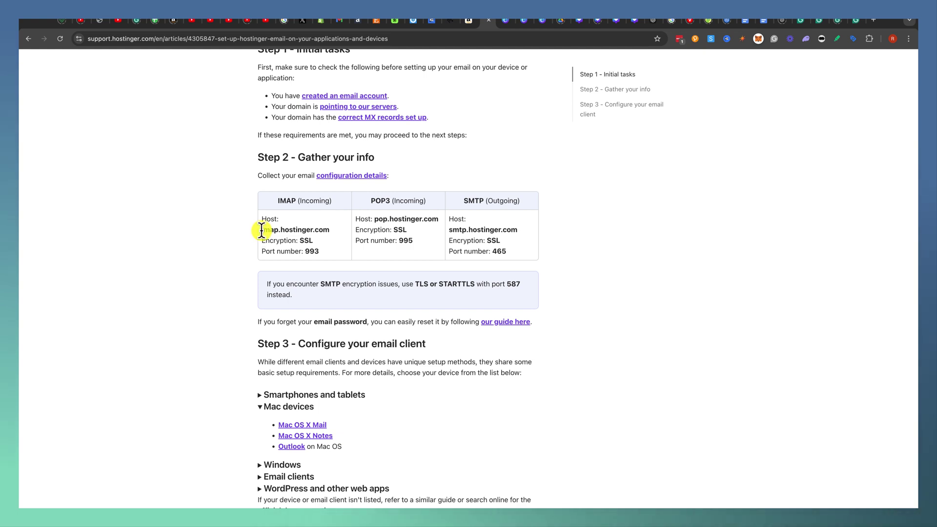
Select and copy the IMAP host imap.hostinger.com from the guide
drag(262, 229, 328, 229)
key(super+c)
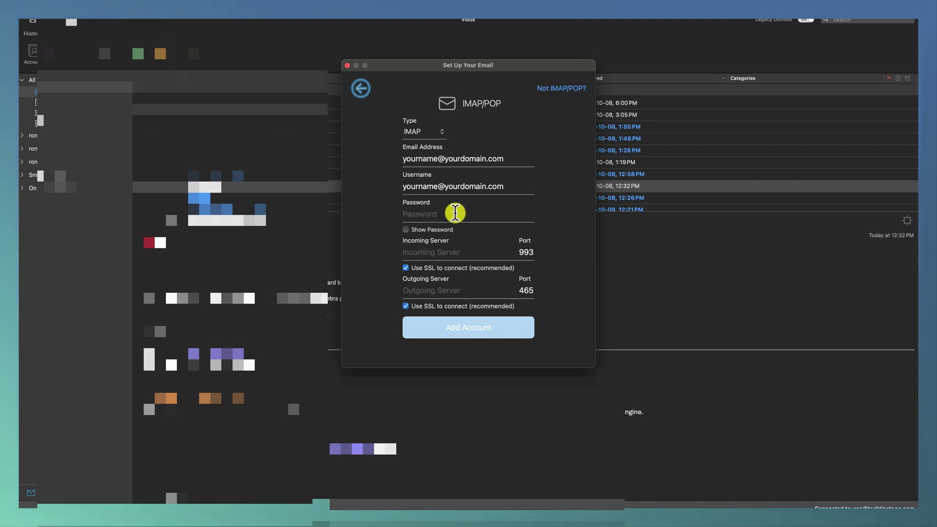
Paste imap.hostinger.com as the incoming server, then go back to the guide
click(406, 252)
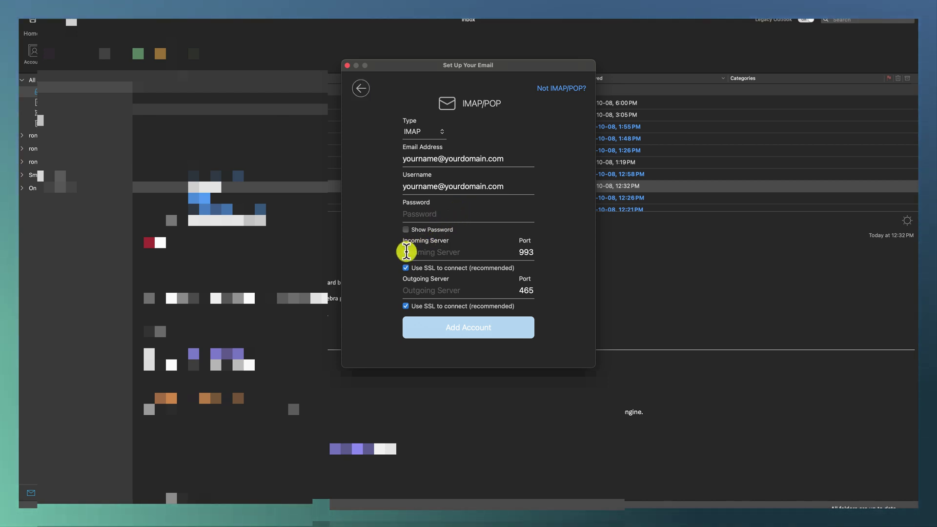
key(super+v)
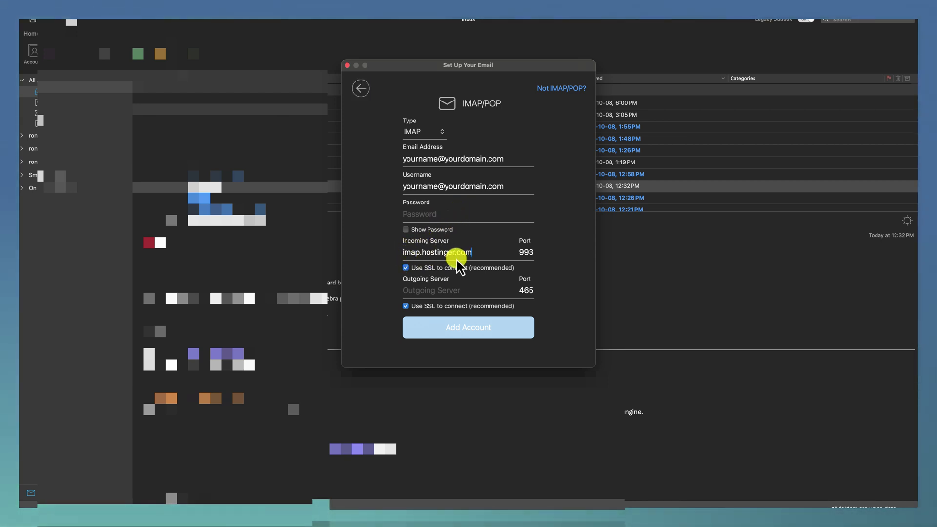
key(super+Tab)
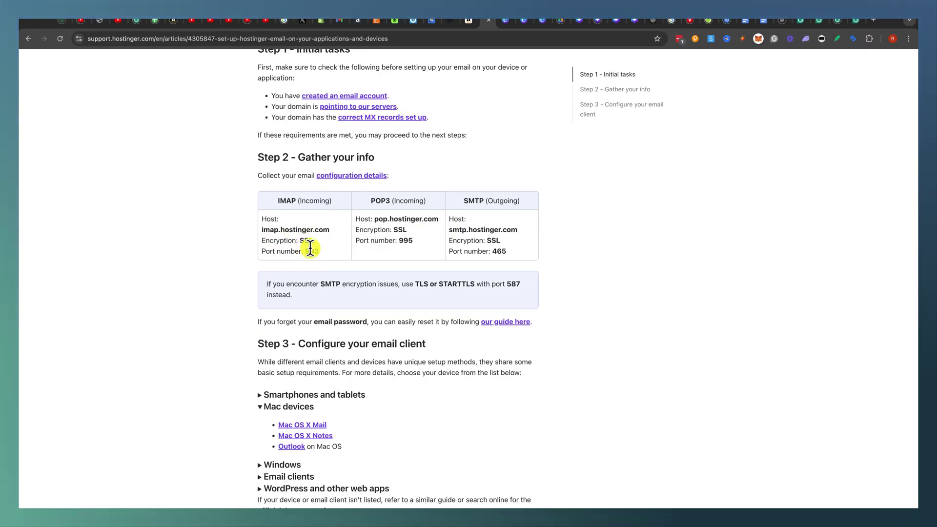
Copy the SMTP host smtp.hostinger.com from the guide and return to Outlook's form
drag(448, 230, 517, 230)
key(super+c)
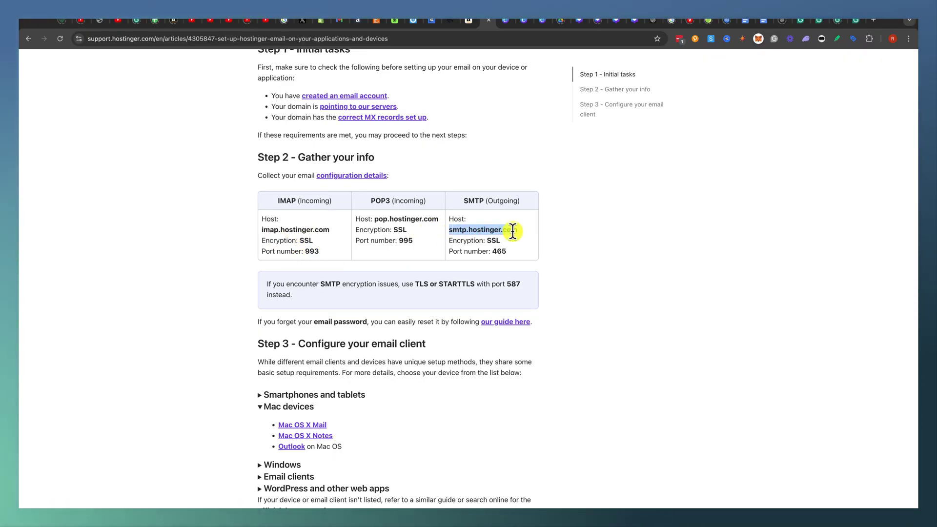
key(super+Tab)
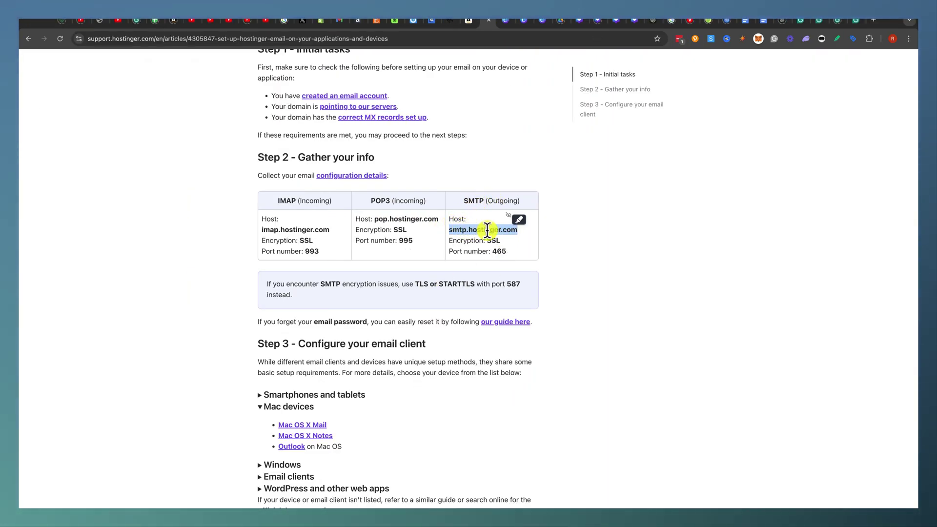
key(super+Tab)
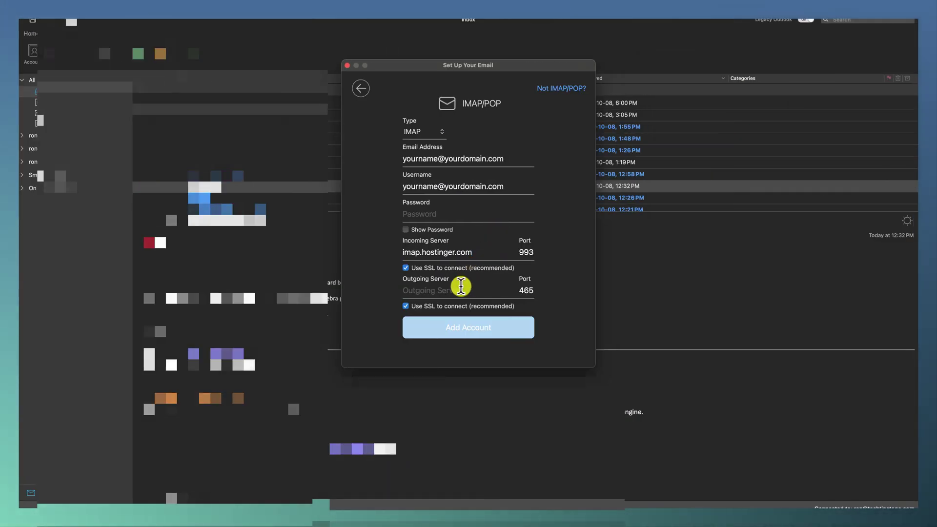
Paste smtp.hostinger.com as the outgoing server and check its port against the guide
key(super+v)
key(super+Tab)
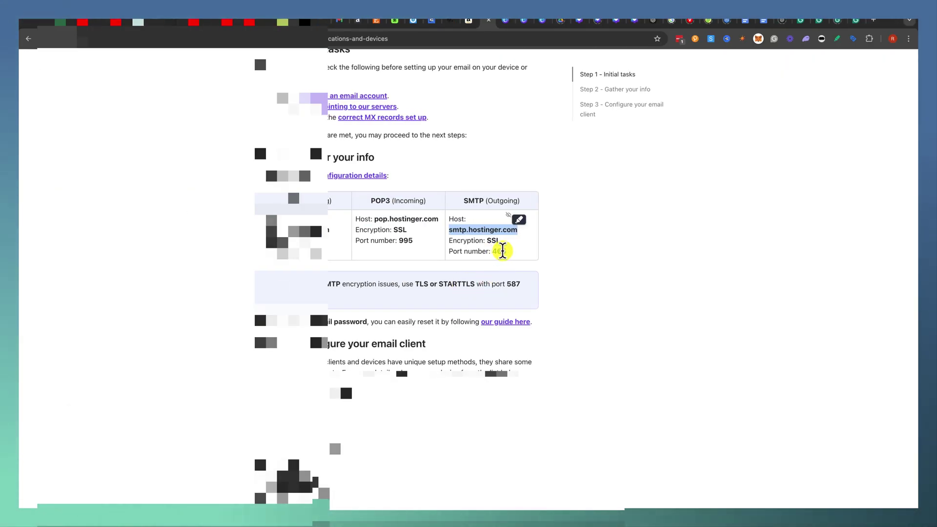
key(super+Tab)
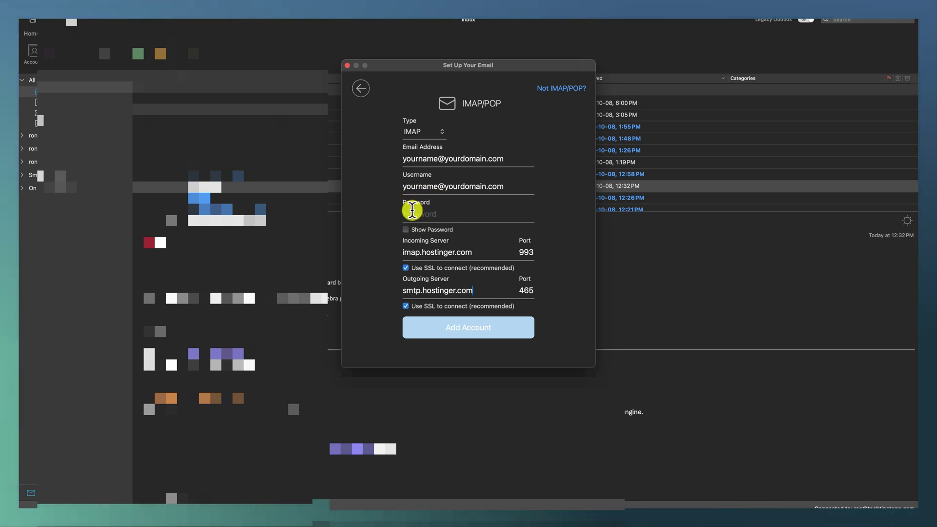
key(super+Tab)
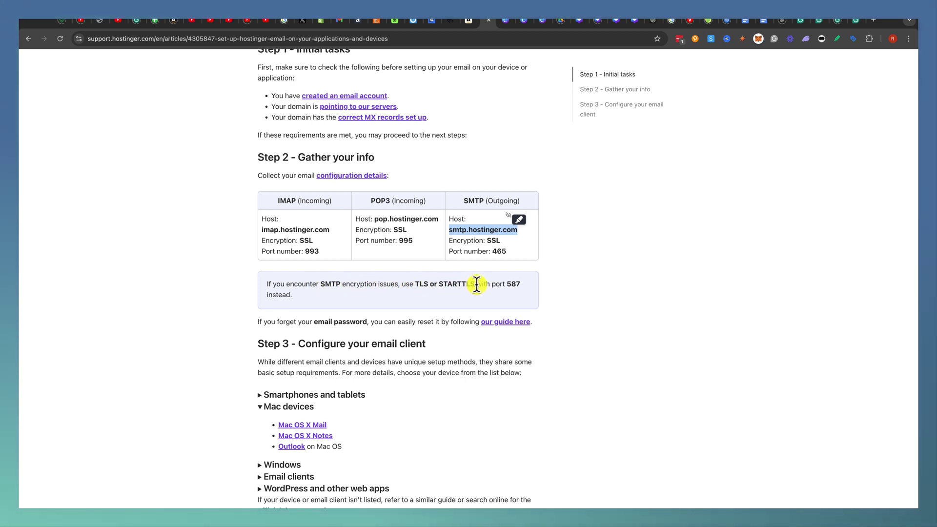
Compare Outlook's outgoing port 465 with SSL against the guide's SMTP settings
key(super+Tab)
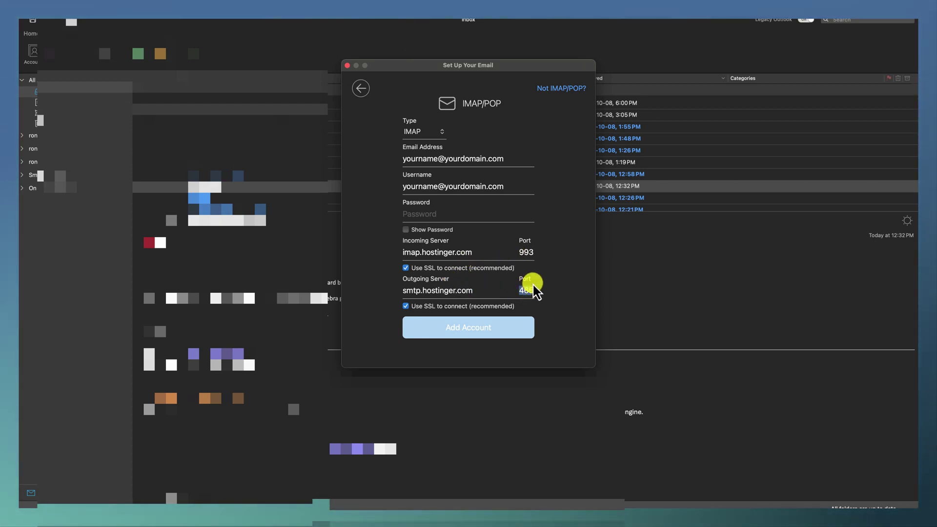
key(super+Tab)
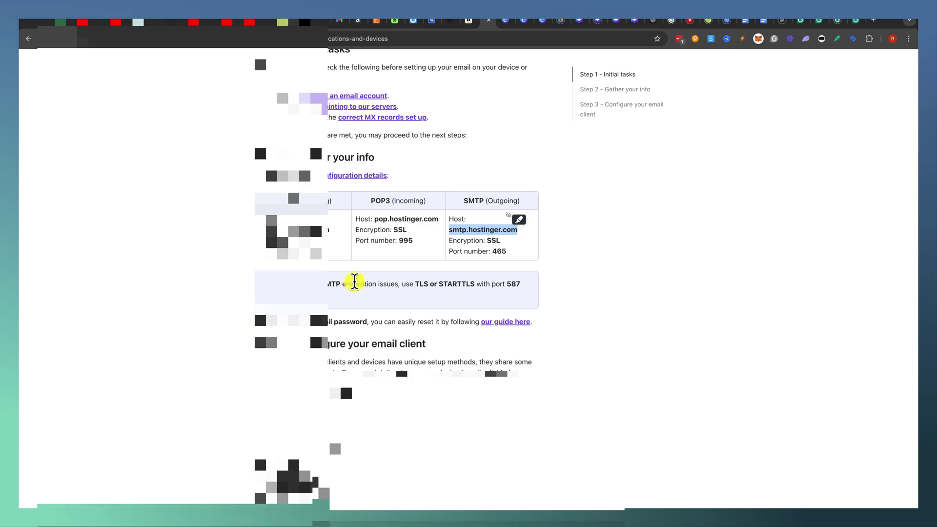
key(super+Tab)
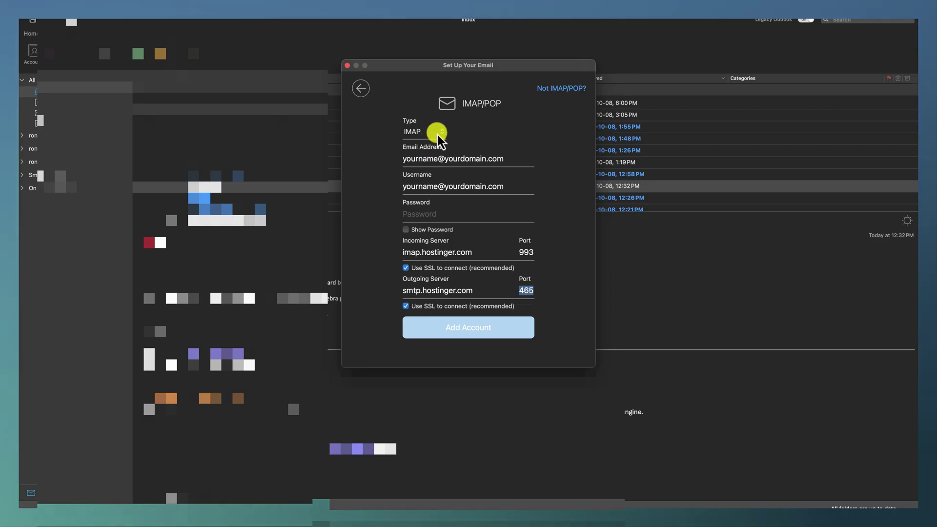
key(super+Tab)
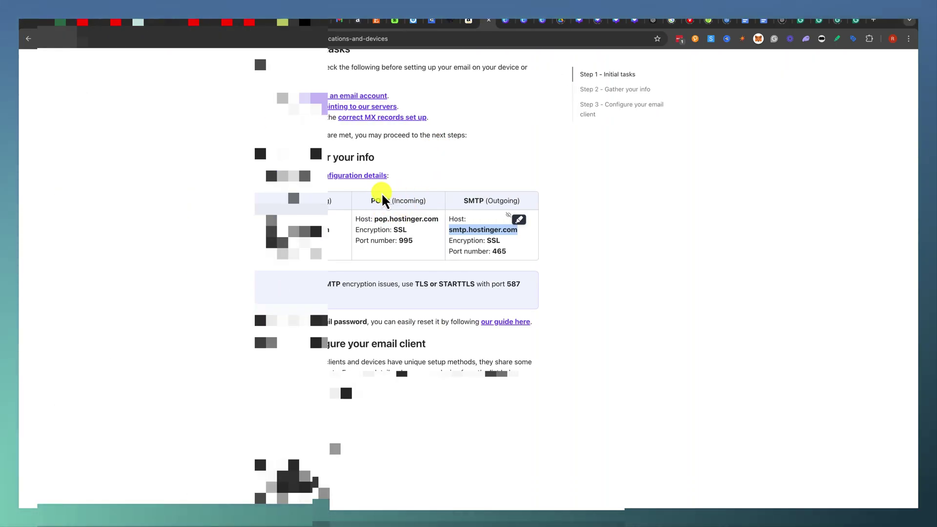
key(super+Tab)
Switch the account to POP with incoming server pop.hostinger.com and SSL off on both servers
click(436, 131)
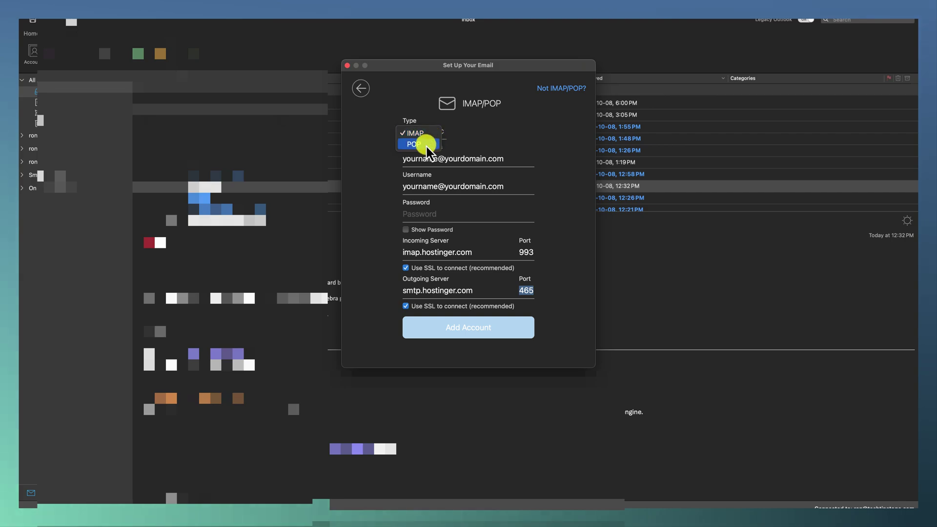
key(super+Tab)
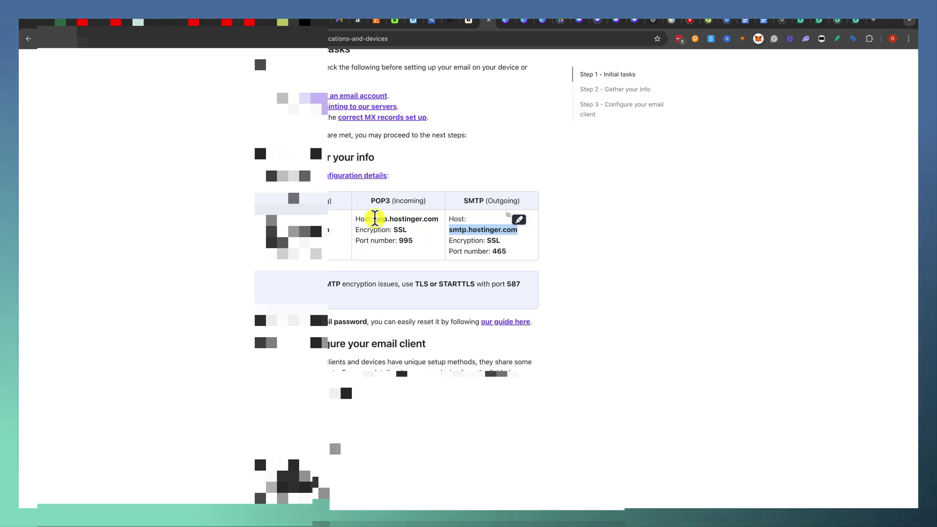
drag(374, 218, 439, 220)
key(super+Tab)
click(423, 251)
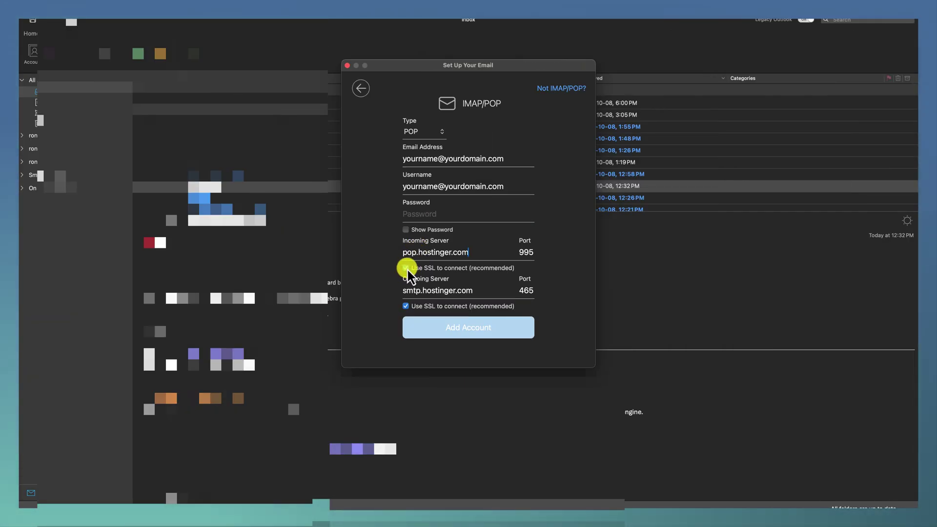
click(406, 267)
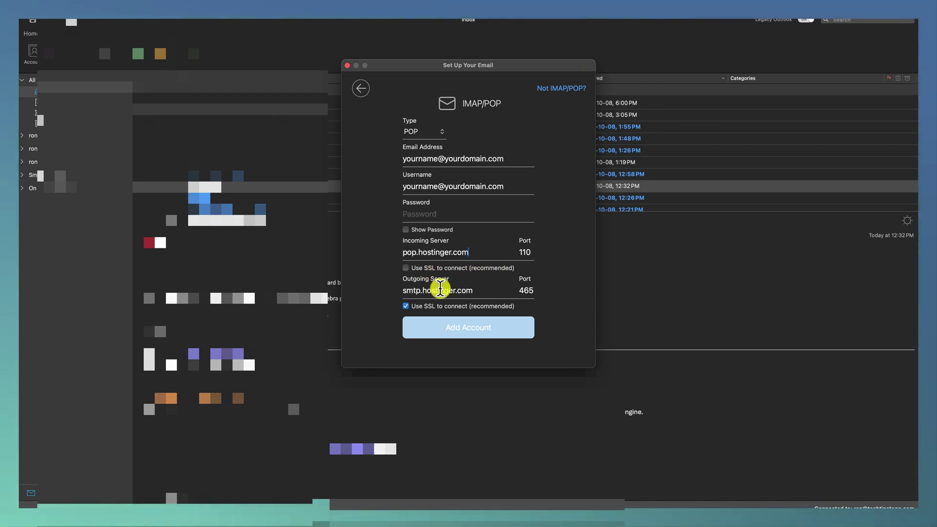
click(404, 306)
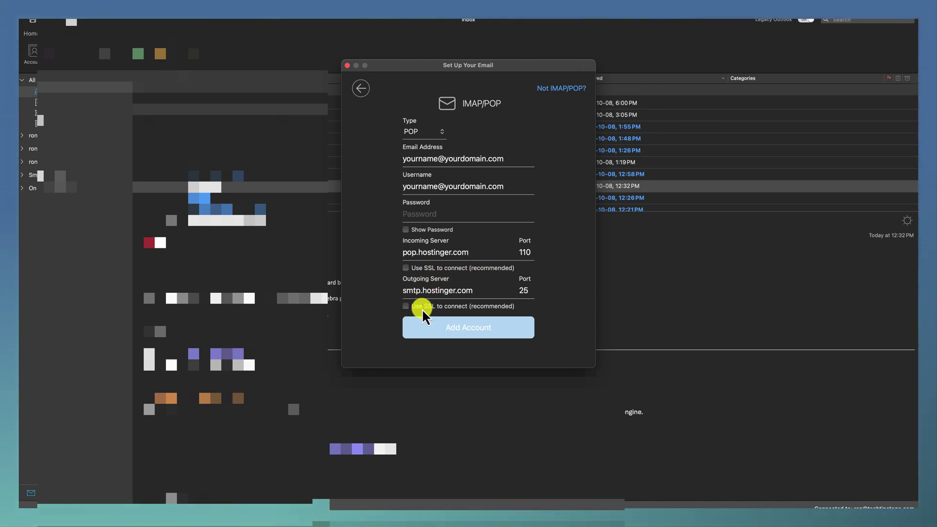
Re-enable SSL on outgoing server smtp.hostinger.com so it uses port 465
click(407, 306)
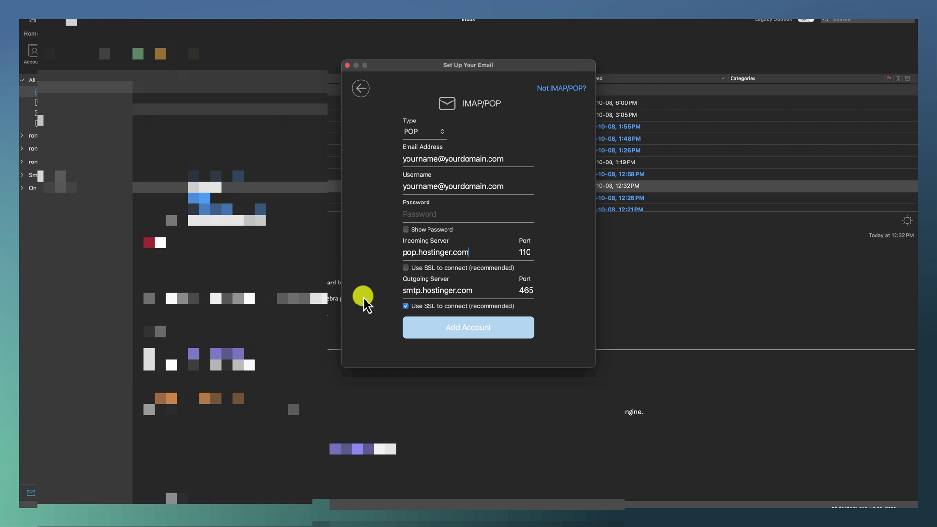
click(405, 306)
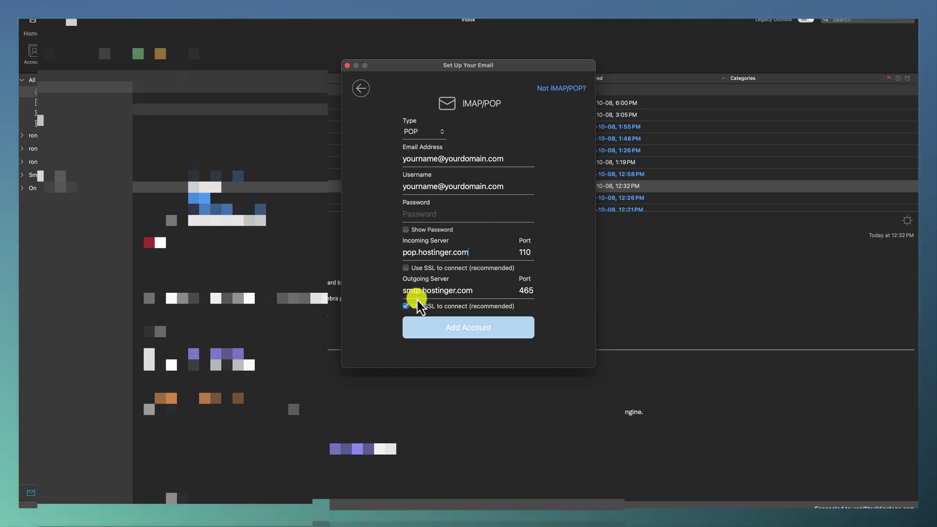
click(406, 271)
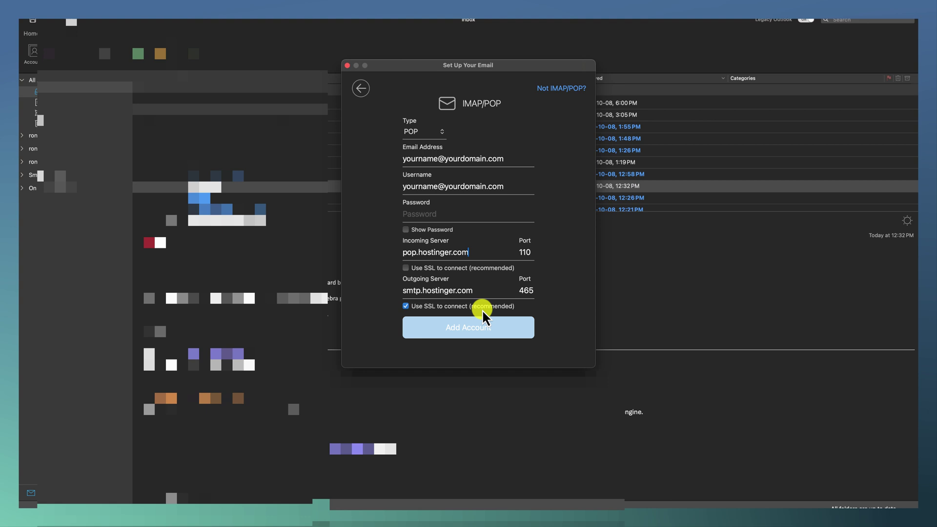